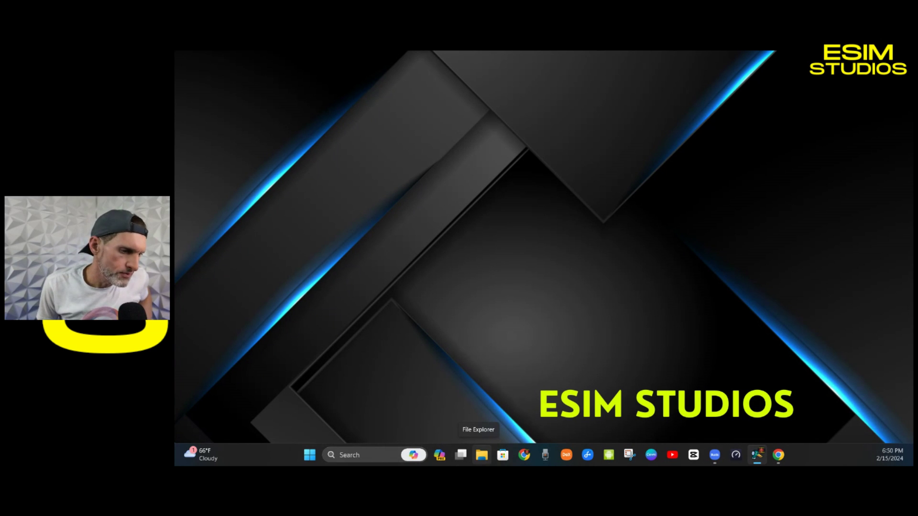
Step: Open File Explorer maximized and showing the contents of Local Disk (C:)
left_click(481, 455)
mouse_move(481, 454)
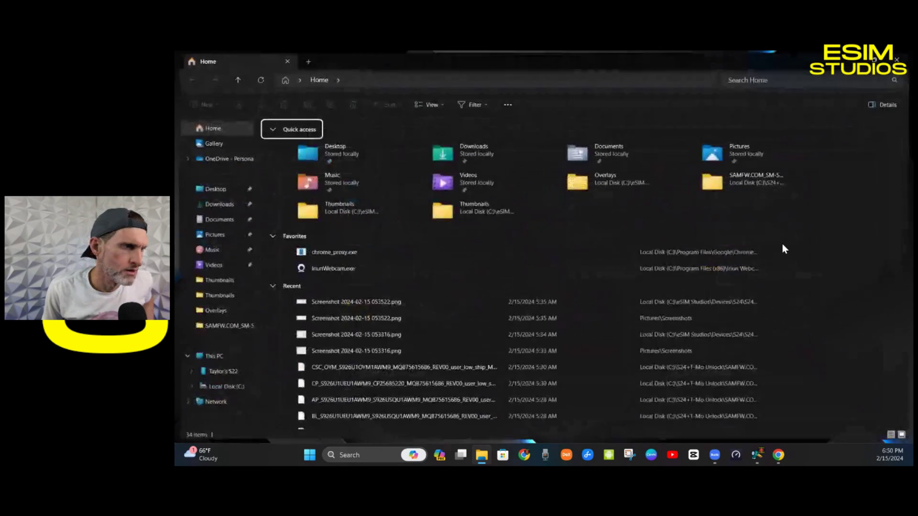
key("super+Up")
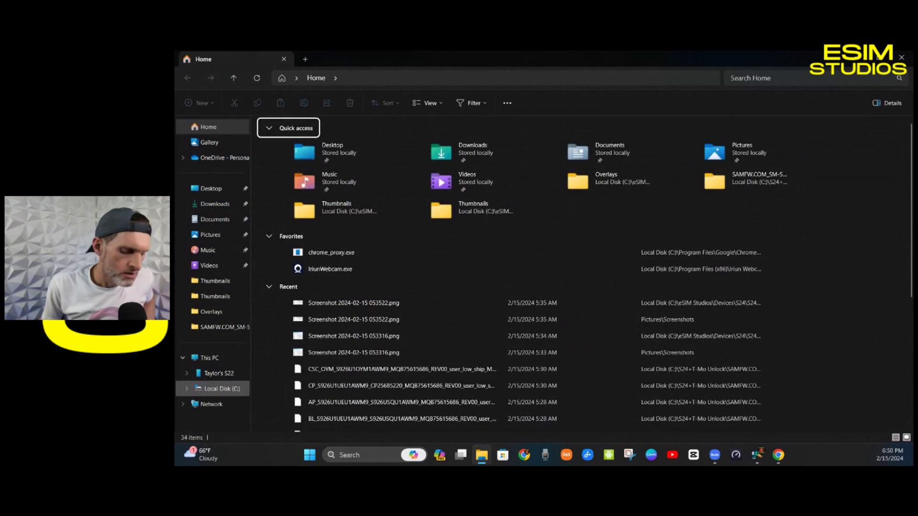
left_click(222, 388)
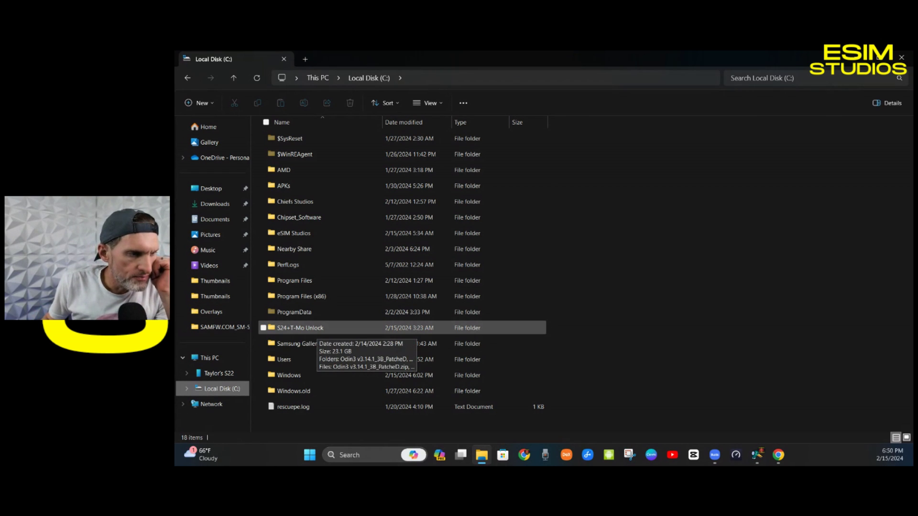
Step: Open the S24+T-Mo Unlock folder on C: and highlight the SAMFW folder inside it
right_click(308, 328)
key("Return")
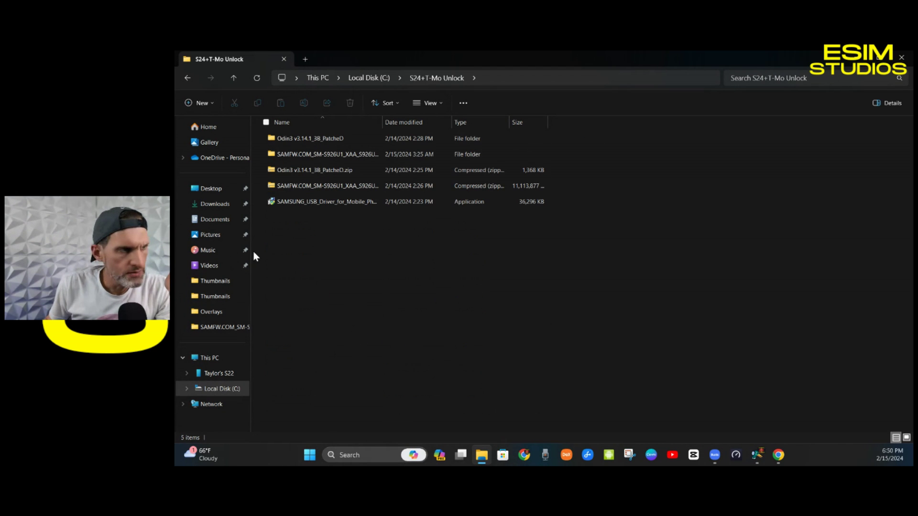
key("alt+Up")
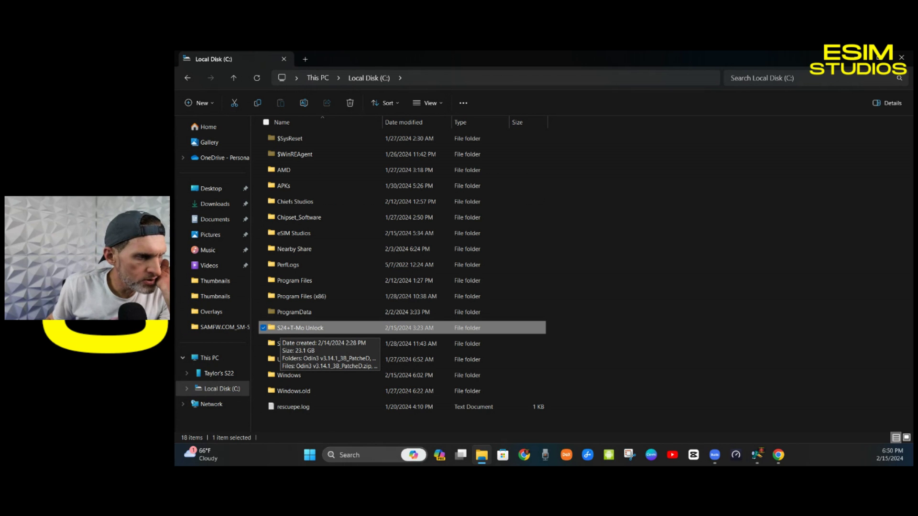
right_click(316, 329)
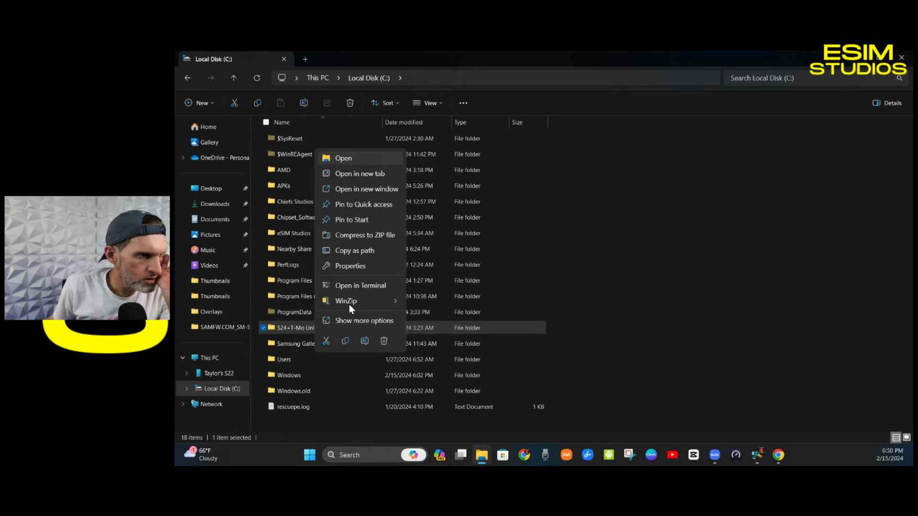
key("Return")
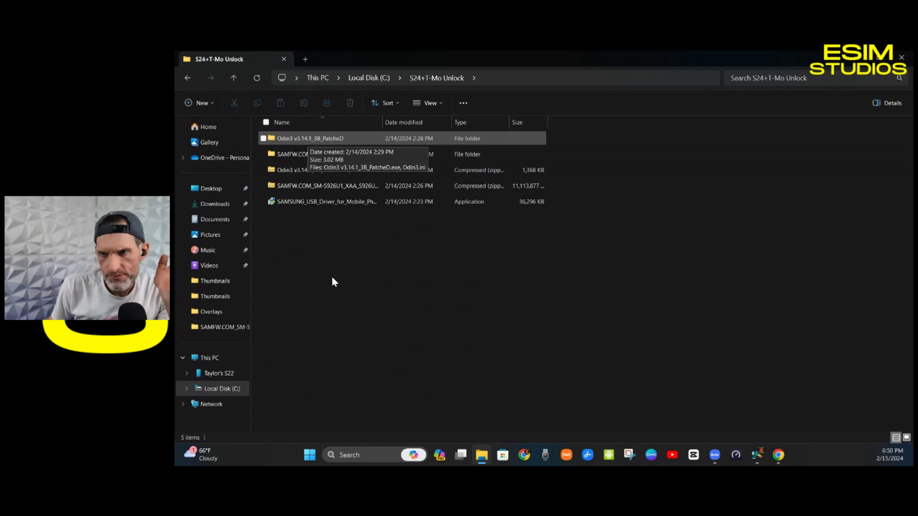
key("Down")
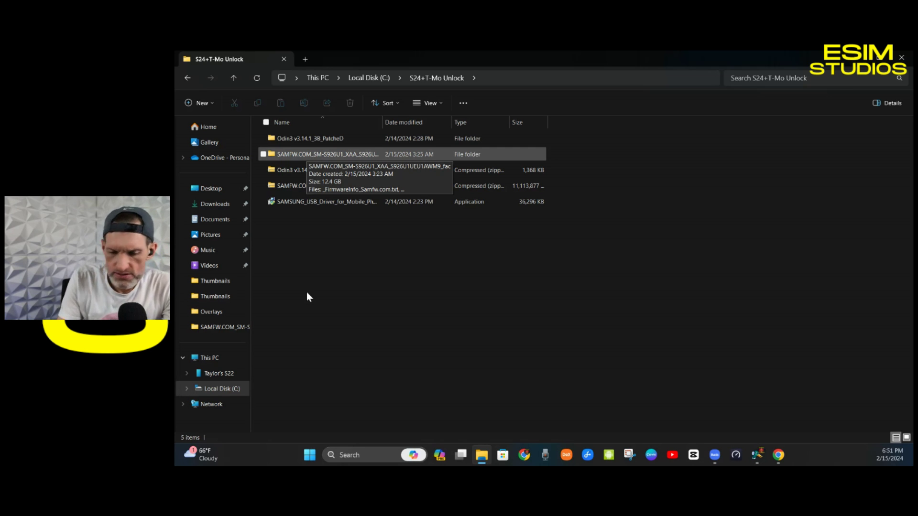
Step: Select the Odin3 zip, SAMFW zip and Samsung USB driver installer together (10.6 GB)
key("Down")
key("Up")
key("Up")
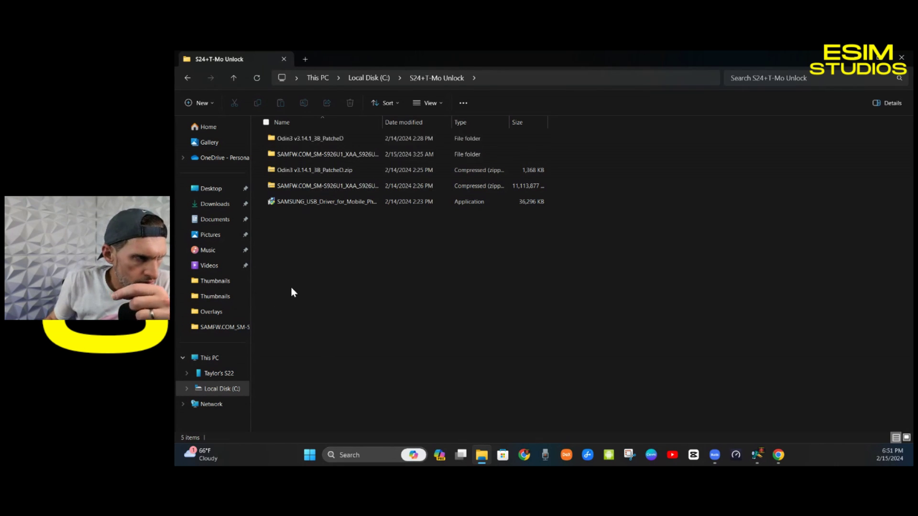
key("Down")
key("Down")
key("Down")
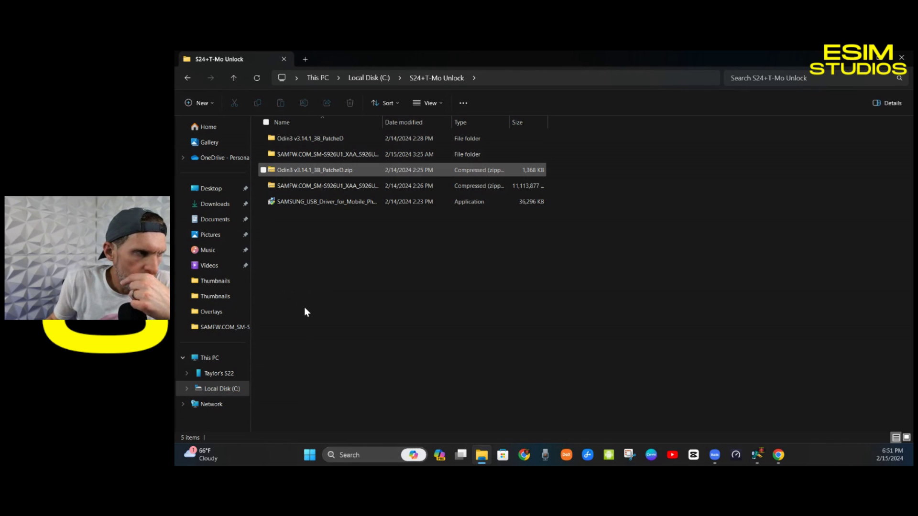
key("Up")
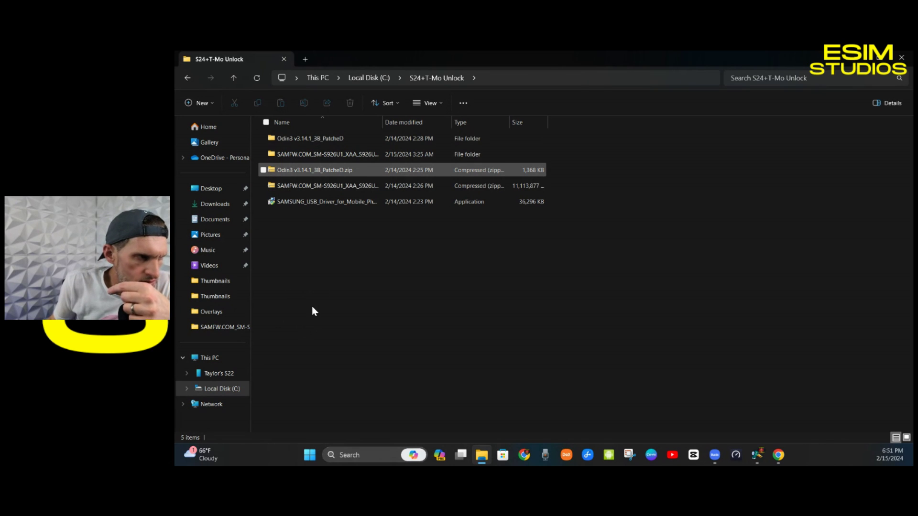
key("Down")
key("Down")
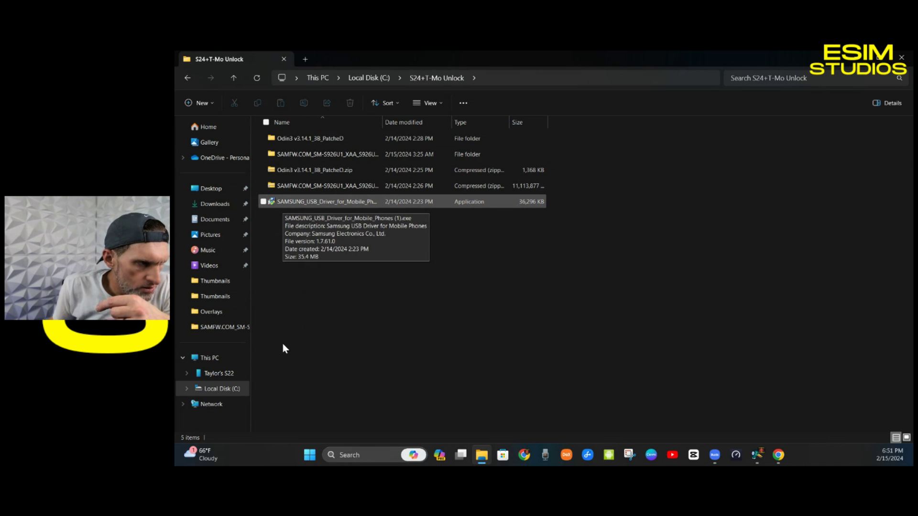
key("Up")
key("Up")
key("Down")
key("Up")
key("Down")
key("Down")
key("Up")
key("Up")
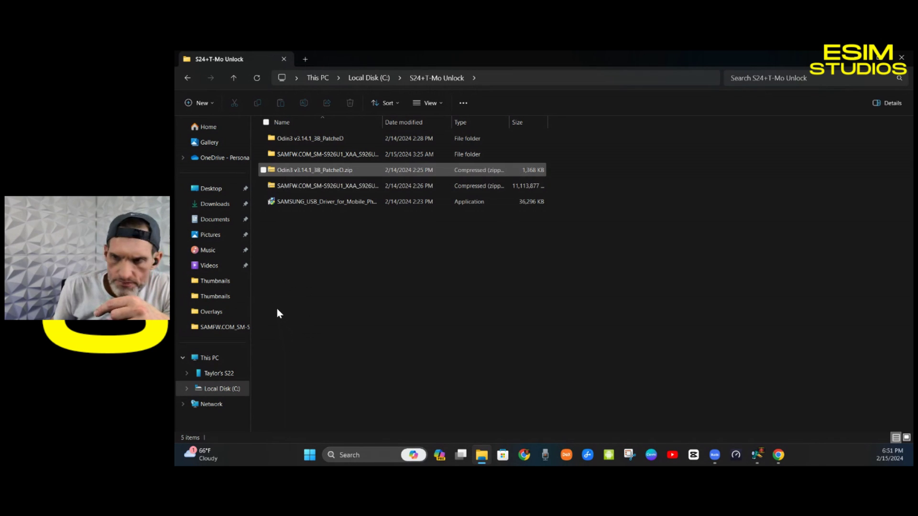
key("Down")
key("Up")
key("Up")
key("Down")
key("Down")
key("Down")
key("shift+Up")
key("shift+Up")
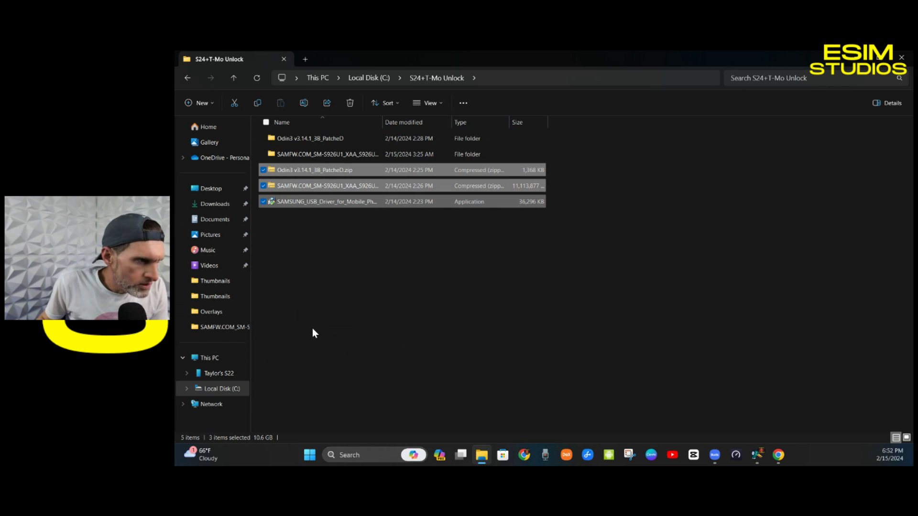
key("ctrl+Up")
key("ctrl+Up")
key("ctrl+space")
key("Down")
key("Down")
key("Up")
key("Up")
key("Up")
key("Up")
key("Return")
key("Down")
key("Up")
key("Down")
key("Up")
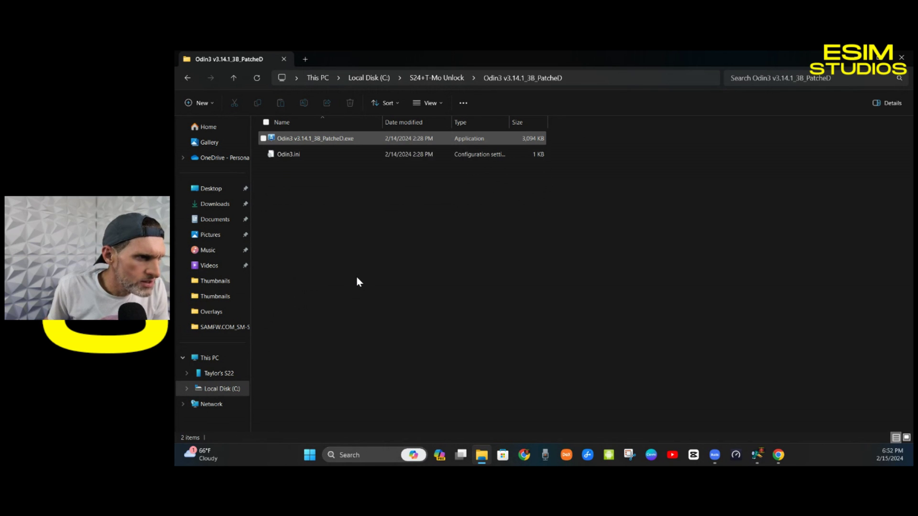
right_click(357, 276)
key("Down")
key("Down")
key("Down")
key("Down")
key("Down")
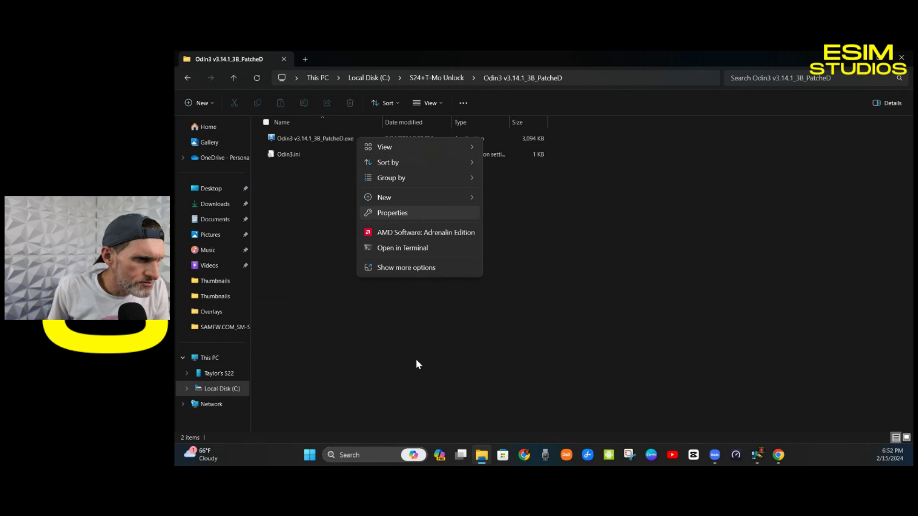
key("Down")
key("Down")
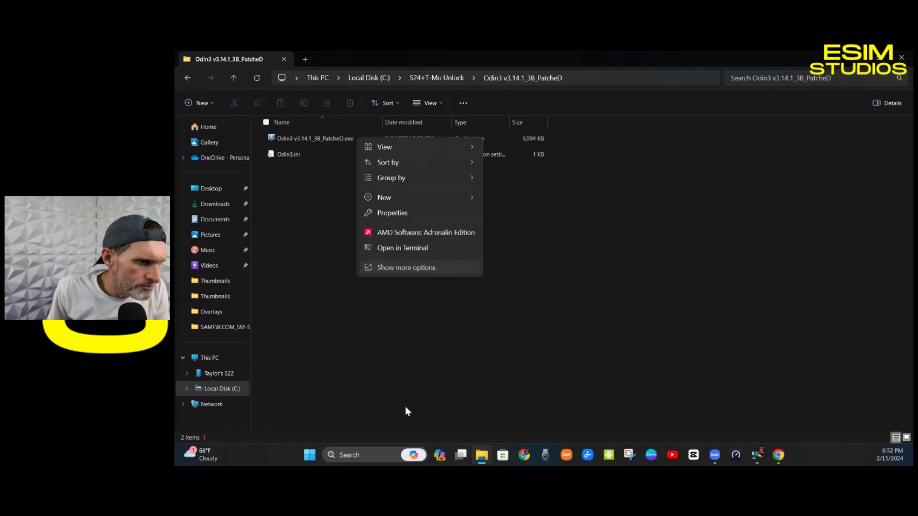
key("Return")
key("Up")
key("Return")
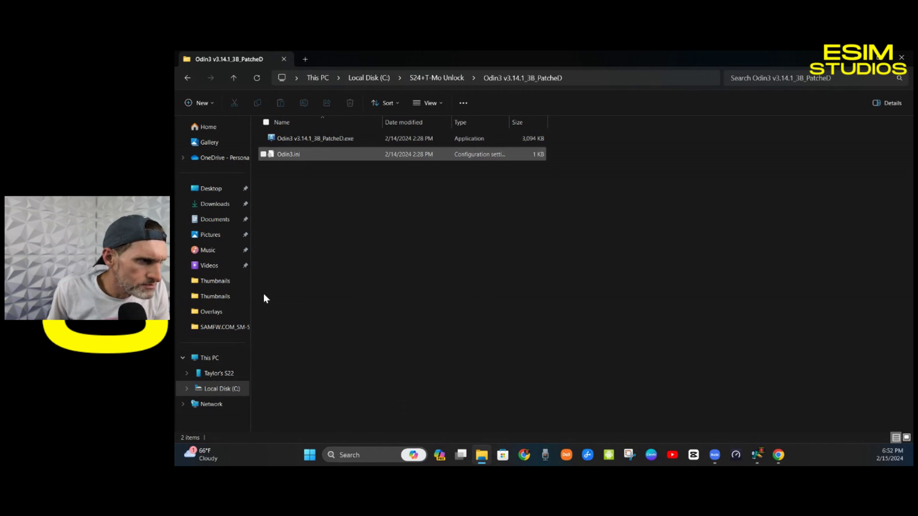
key("Up")
key("shift+F10")
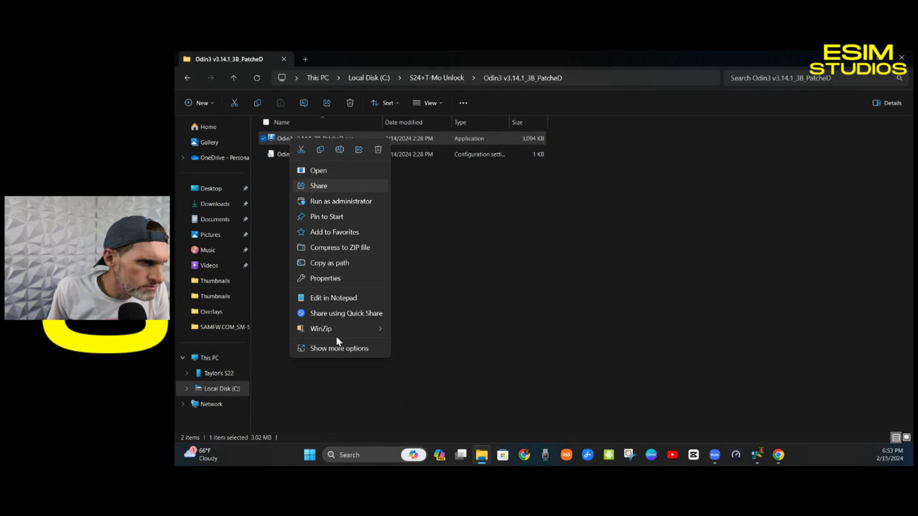
key("Down")
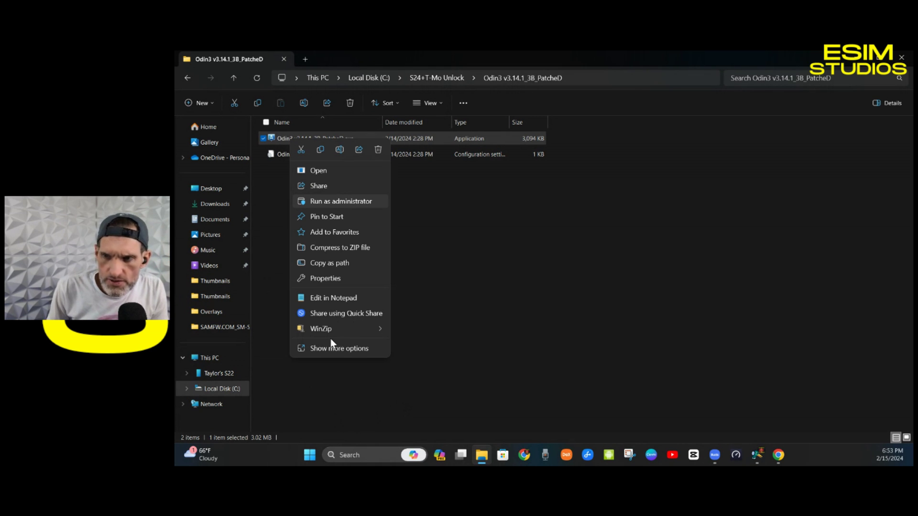
key("Up")
key("Up")
key("Down")
key("Down")
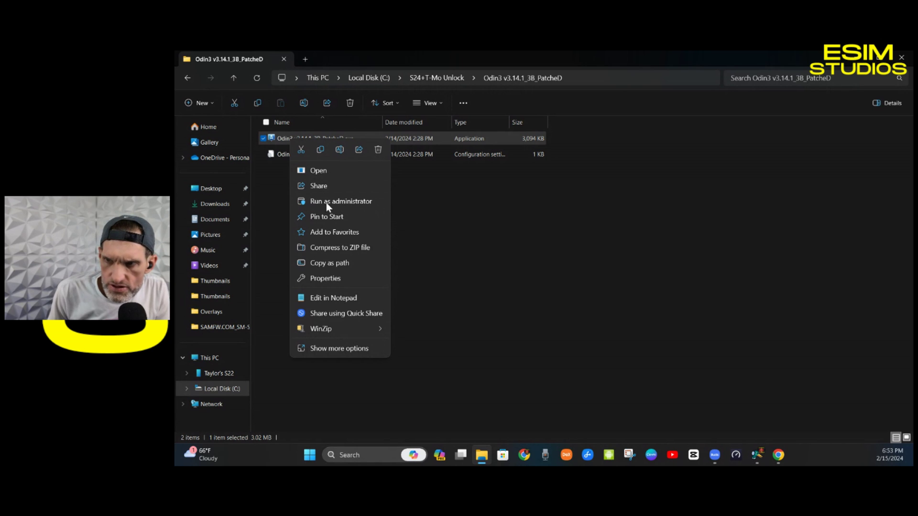
Step: Go up to S24+T-Mo Unlock and open the SAMFW firmware folder
left_click(506, 360)
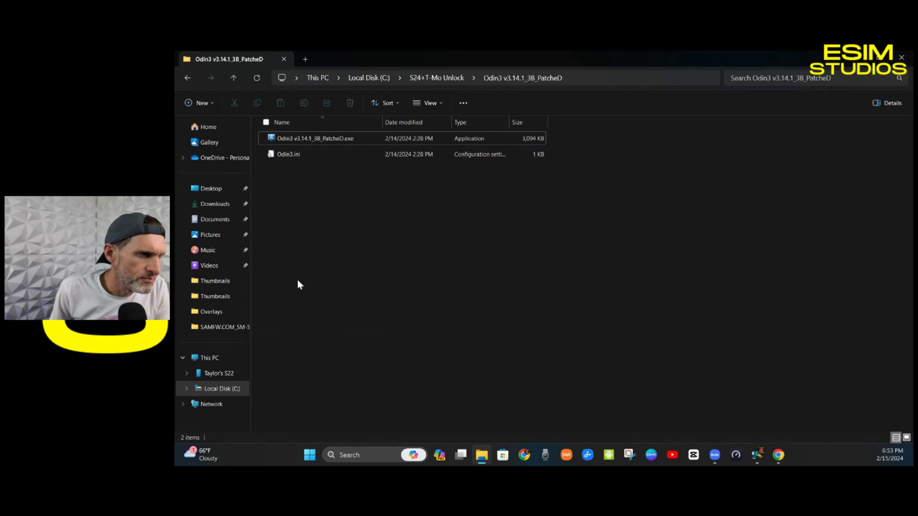
key("alt+Up")
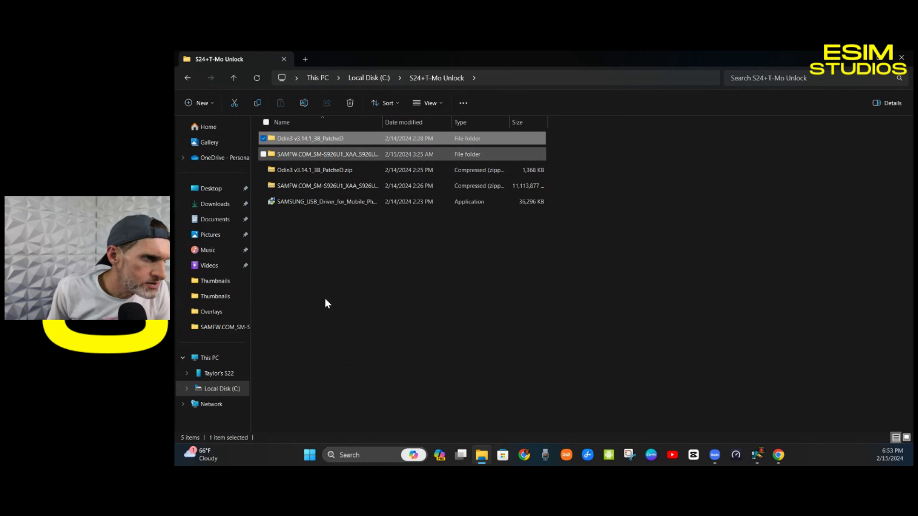
key("Down")
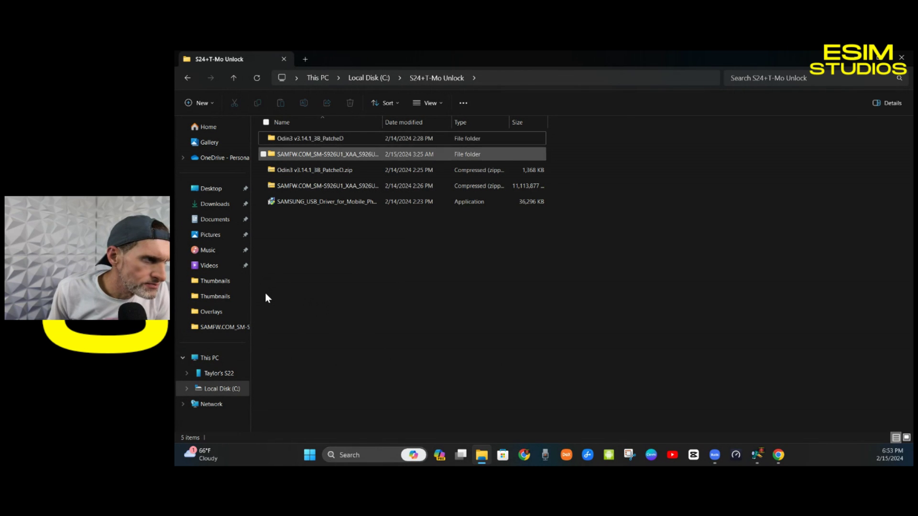
key("shift+F10")
key("Down")
key("Return")
Step: Highlight the BL firmware file, then clear the selection
key("Down")
key("Down")
key("Up")
key("Up")
key("Up")
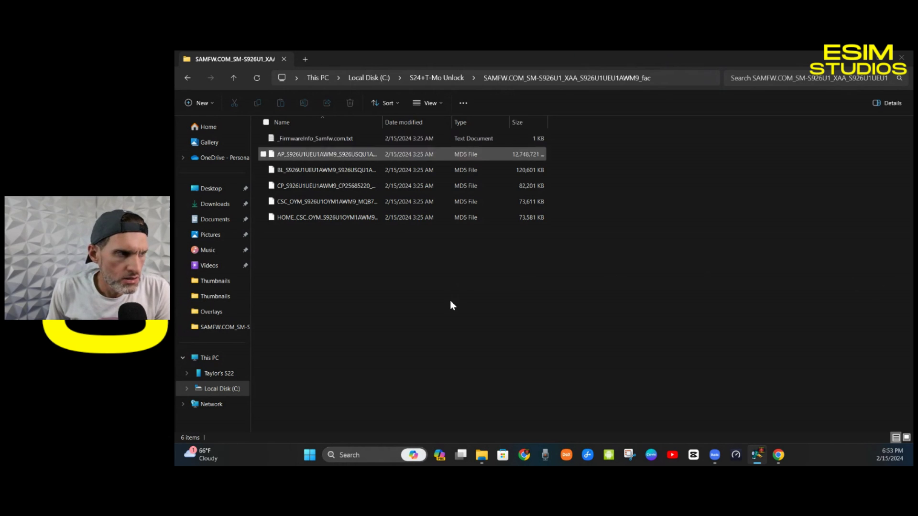
key("Down")
key("Up")
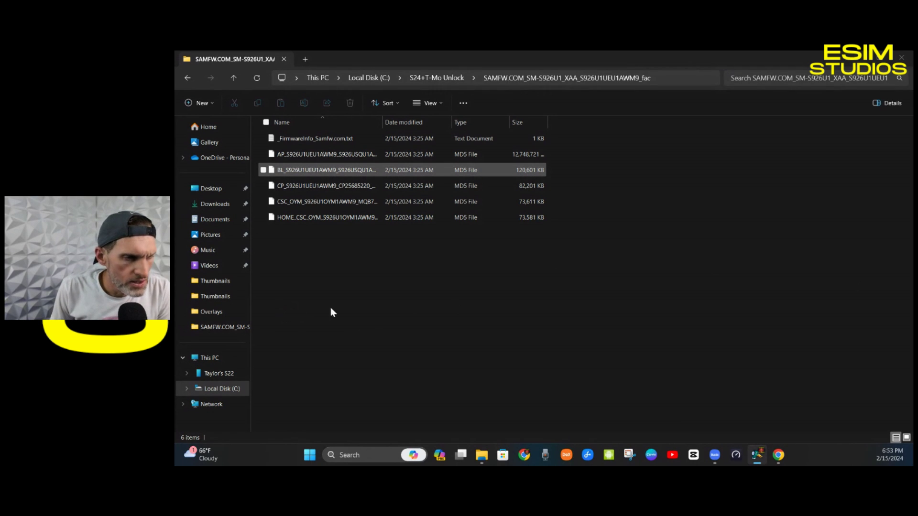
left_click(282, 316)
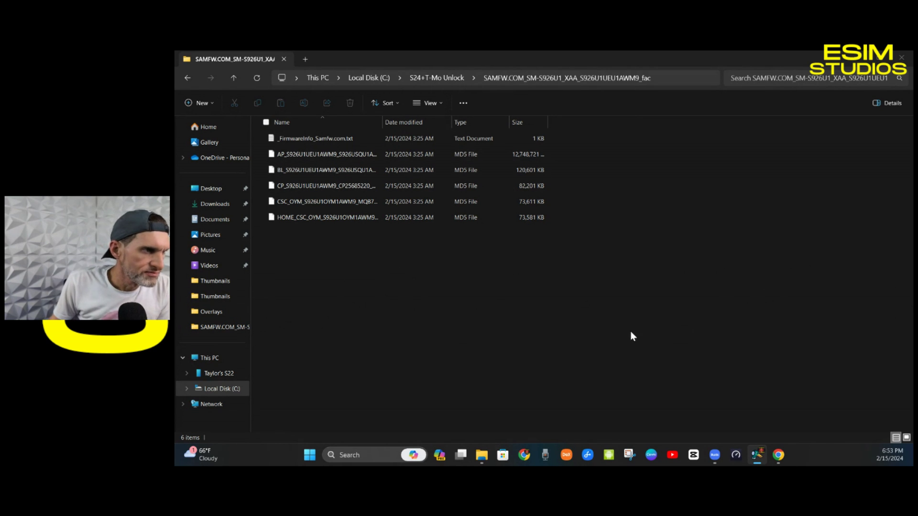
Step: Go back up from SAMFW to the S24+T-Mo Unlock folder with Alt+Up
key("alt+Up")
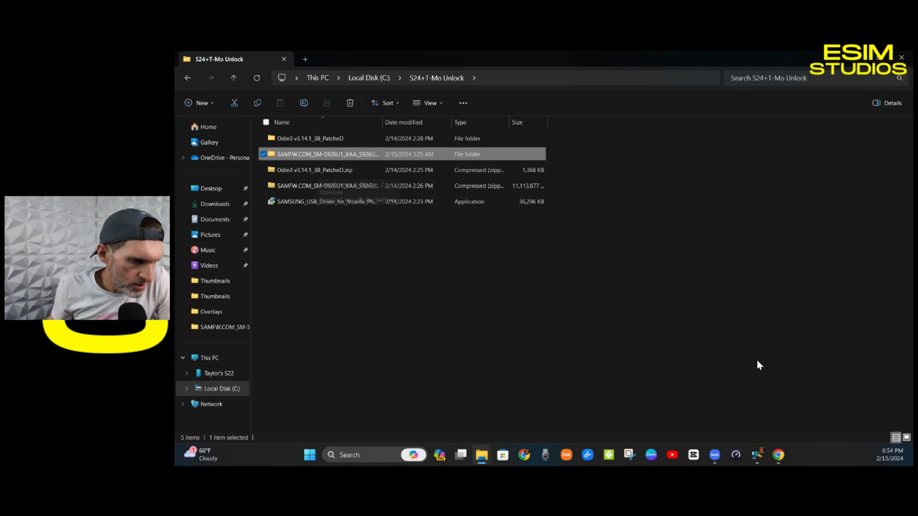
Step: Open the Odin3 v3.14.1_3B_PatcheD folder, run Odin3 as administrator, then close it after PASS
left_click(290, 325)
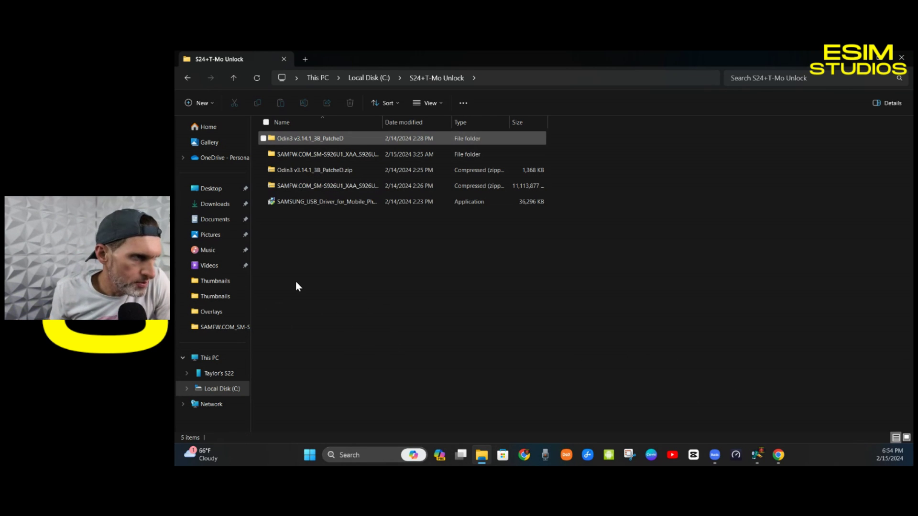
key("Return")
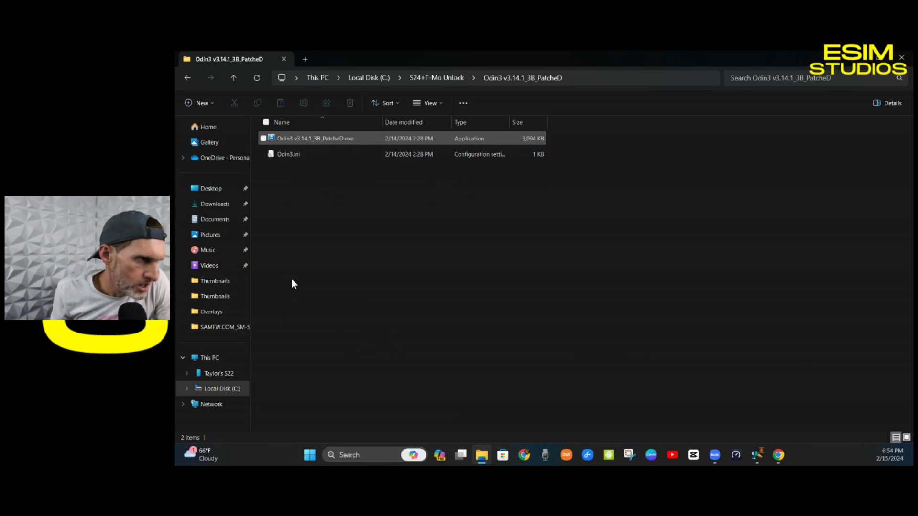
key("Down")
key("shift+F10")
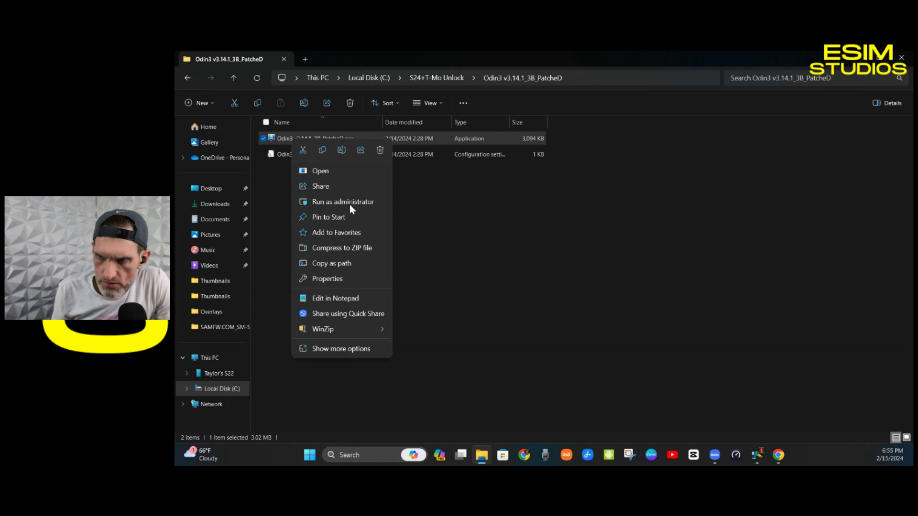
left_click(717, 390)
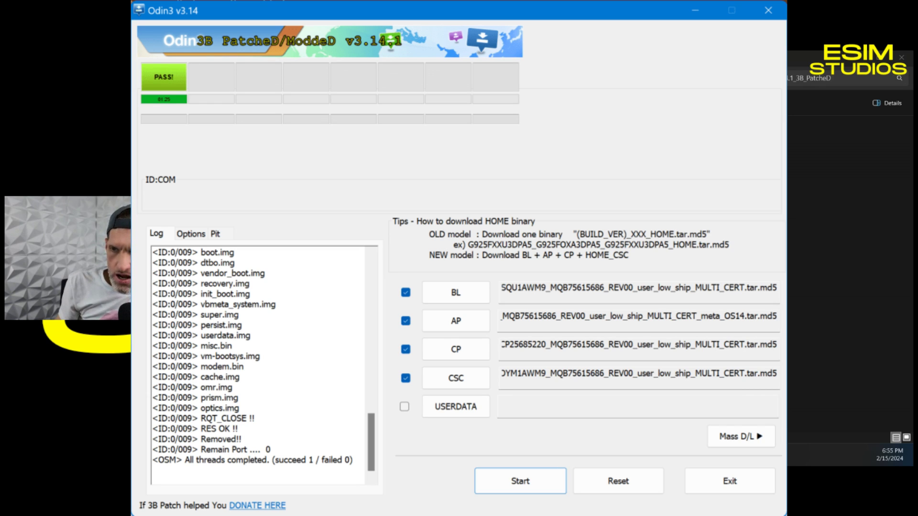
key("alt+F4")
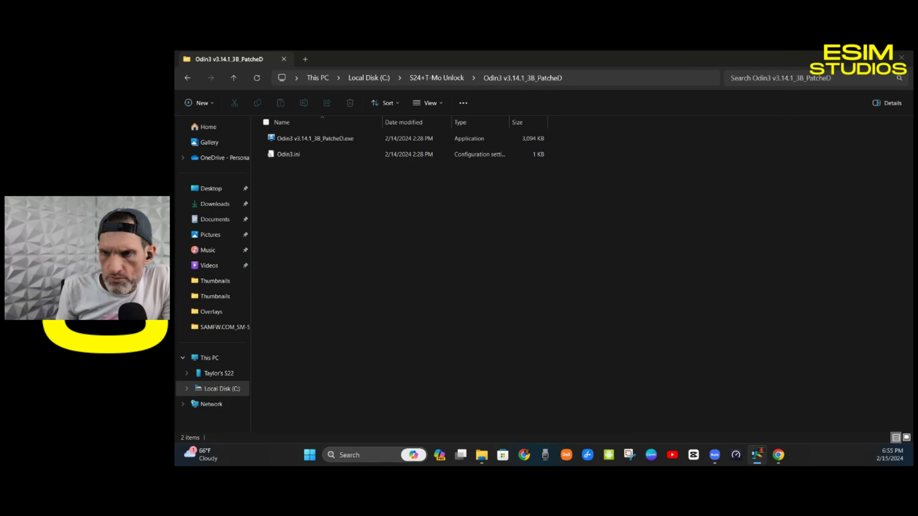